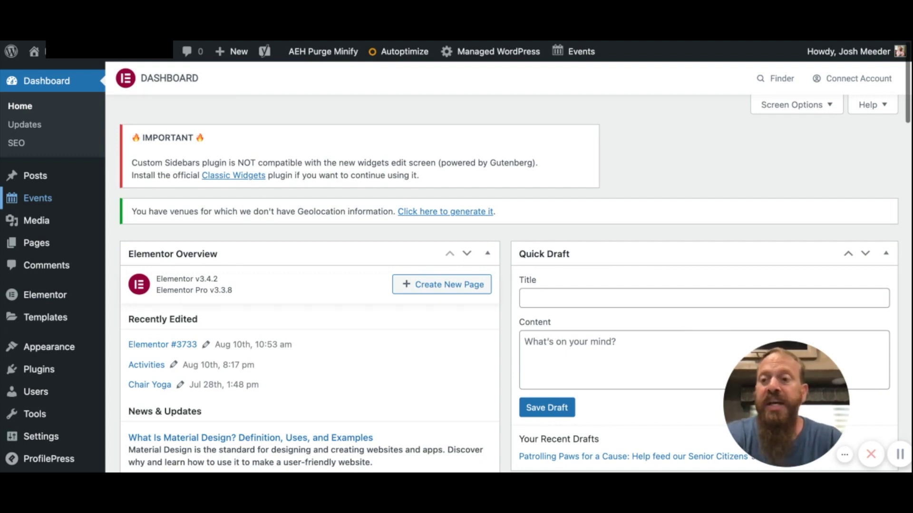
Create a new event in Events and title it "New Goat Yoga Classes"
mouse_move(37, 198)
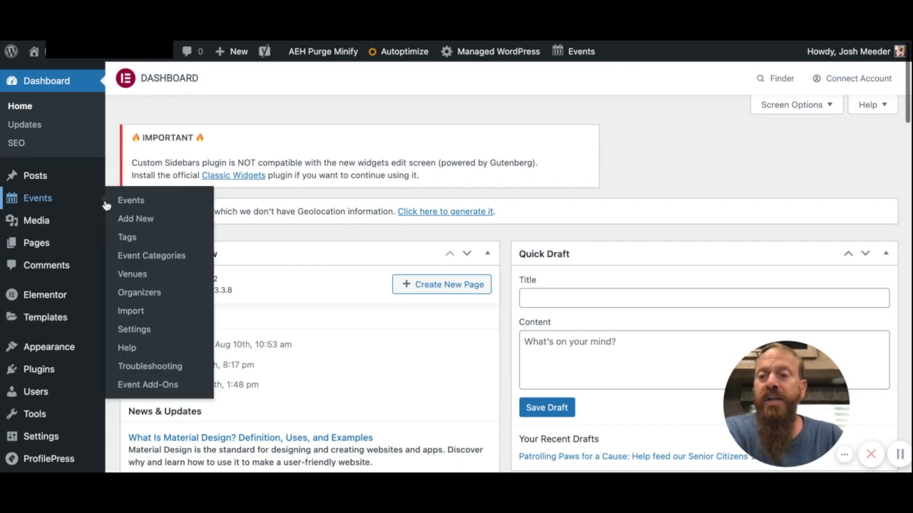
click(51, 202)
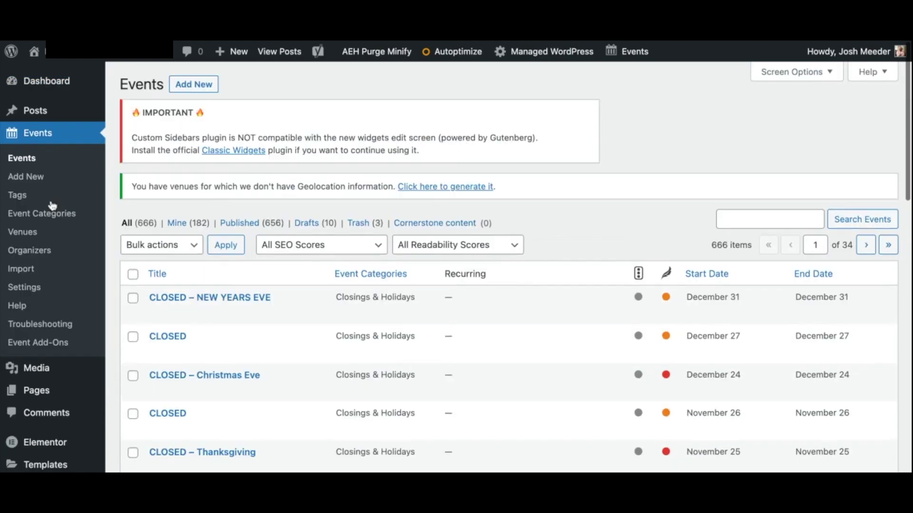
click(208, 86)
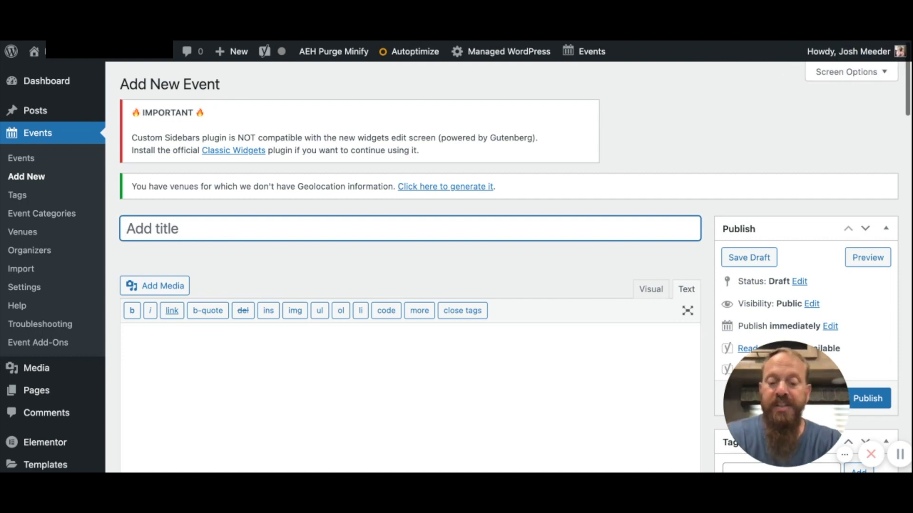
text(New Goat Yoa)
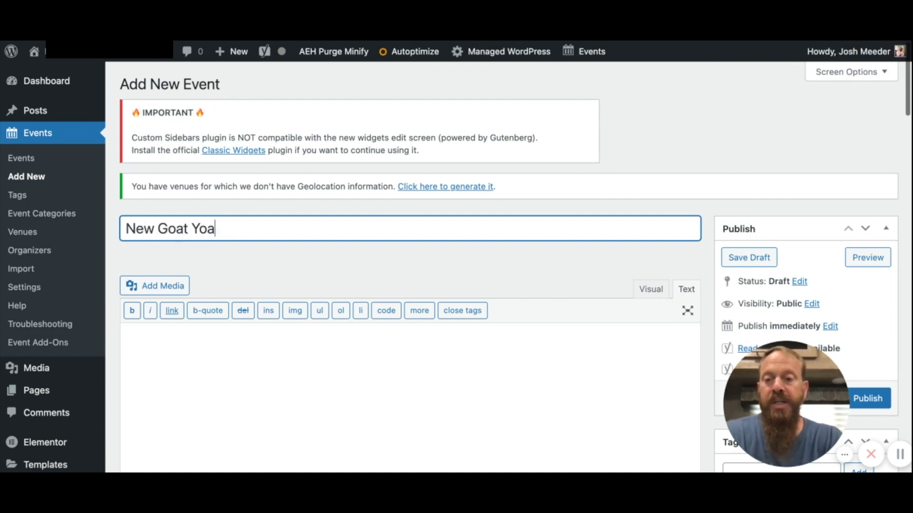
key(BackSpace)
text(ga Cla)
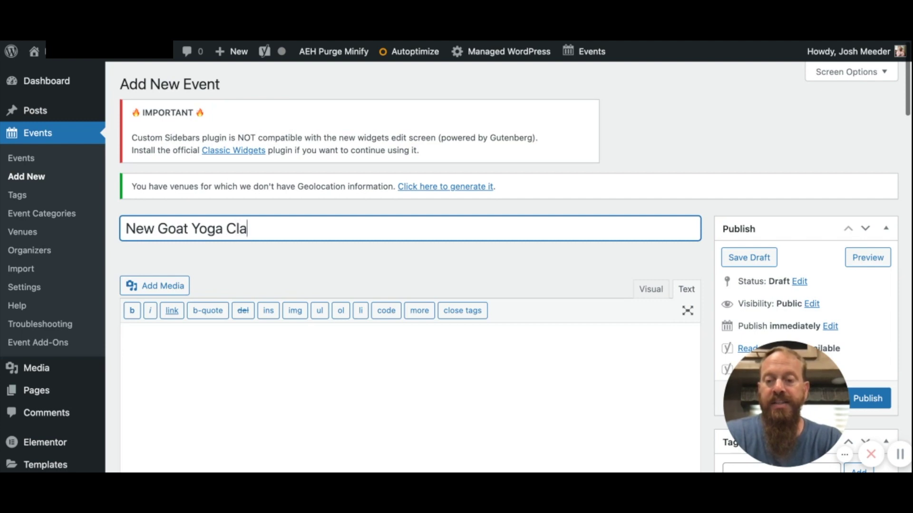
text(sses)
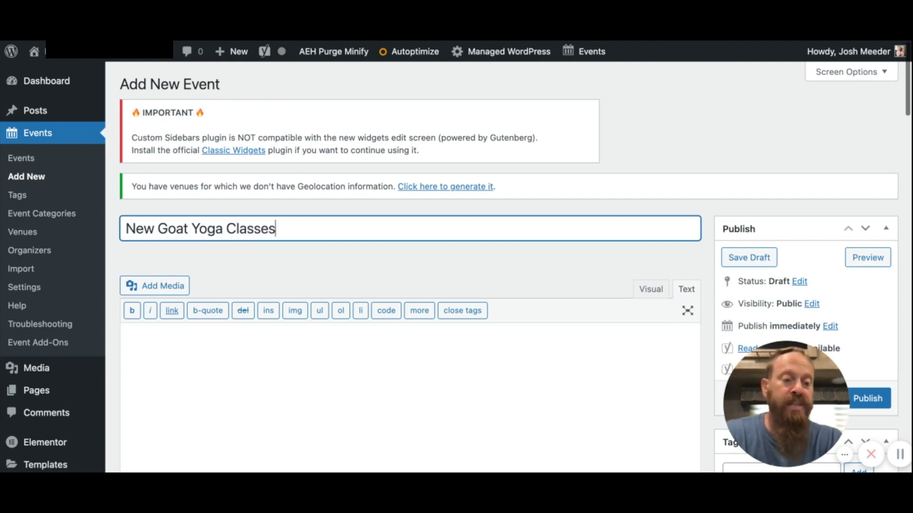
Write the event body with the line "Goat Yoga comes to town" and a separate paragraph "description here."
click(171, 347)
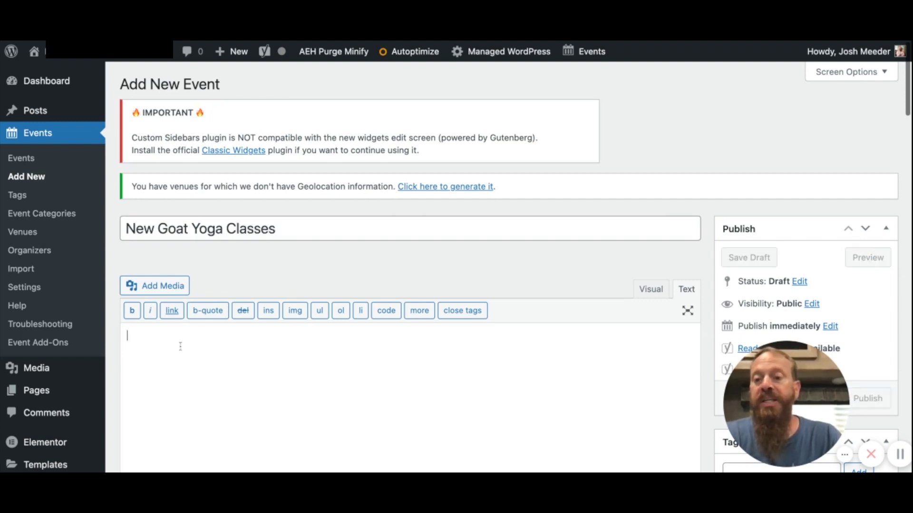
scroll(217, 375, down, 2)
scroll(217, 375, down, 1)
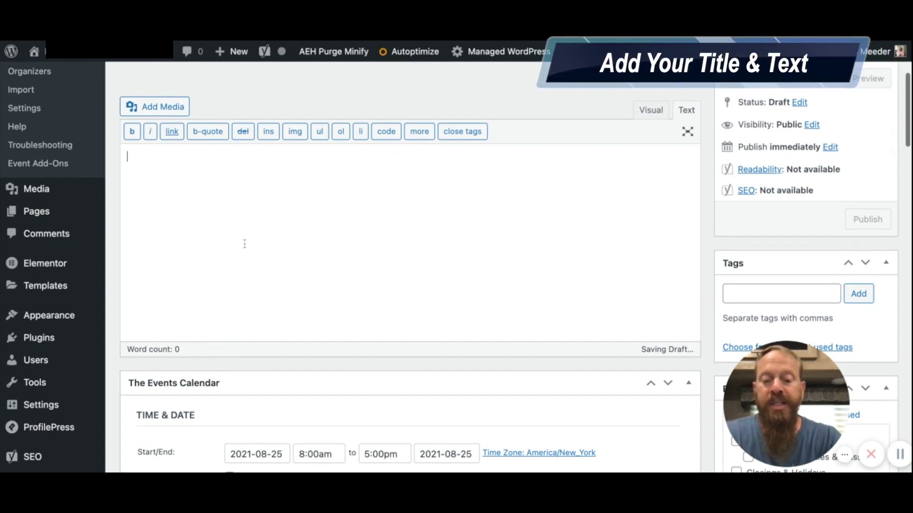
text(Goat)
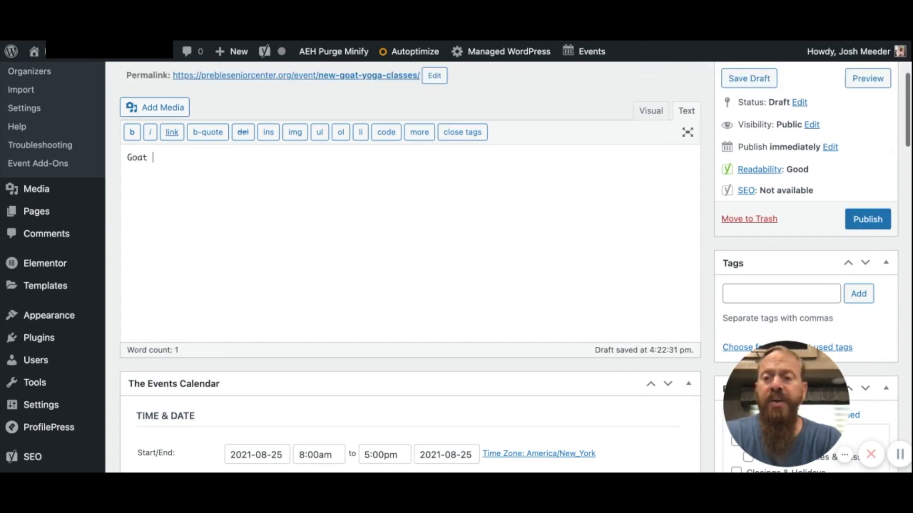
text( Yoga comes to town)
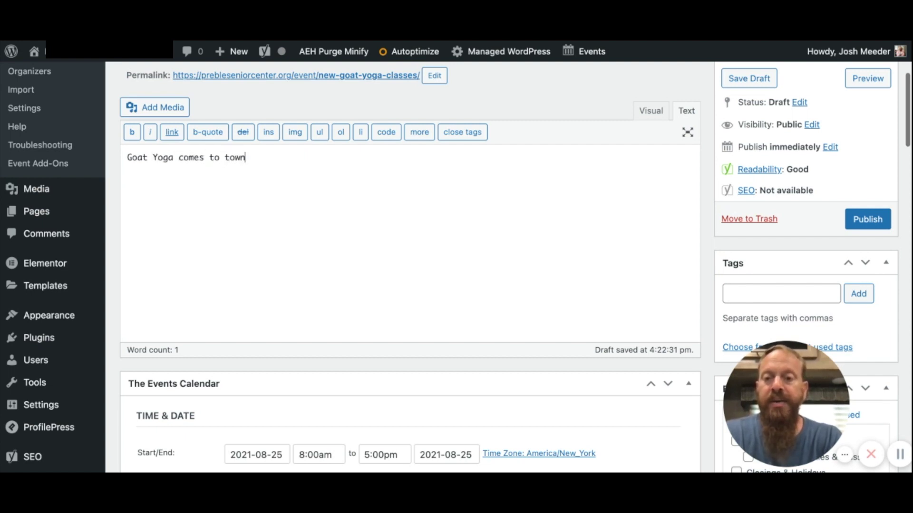
text(des c)
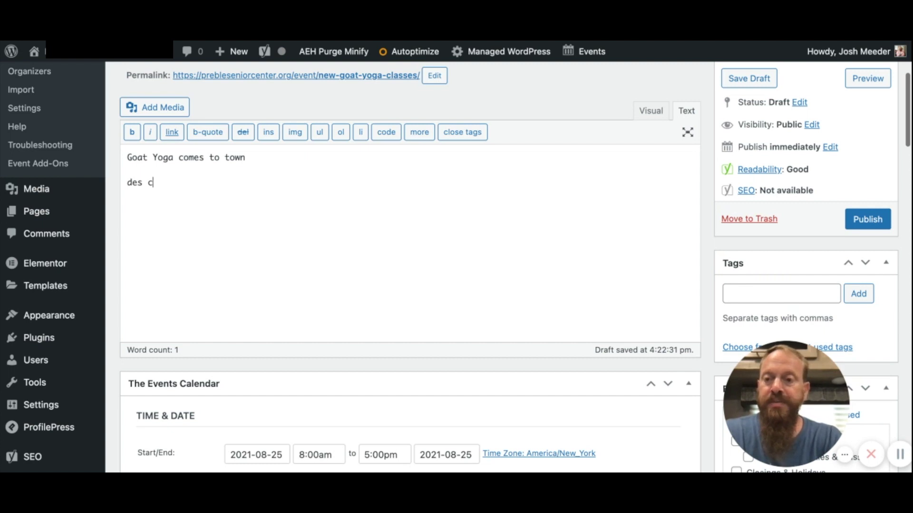
text(ription here.)
In the visual editor, format the line "Goat Yoga comes to town" as Heading 1
click(649, 111)
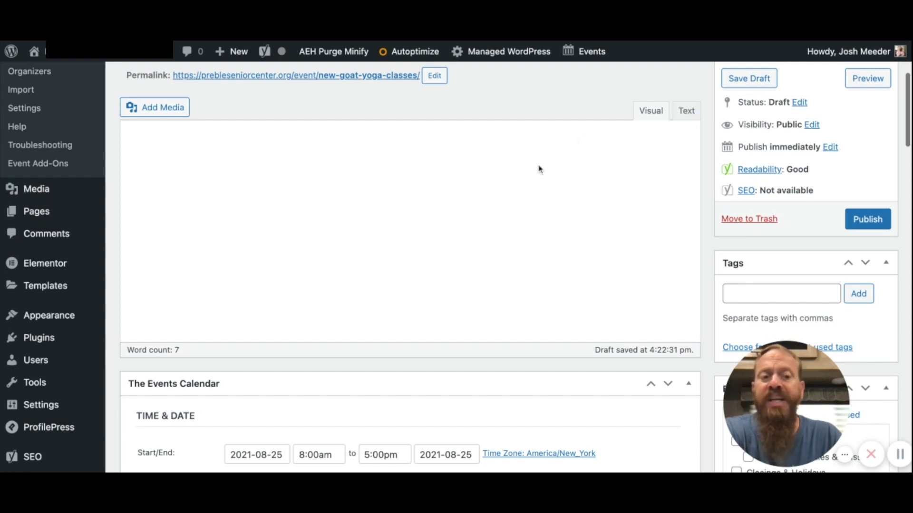
scroll(127, 207, up, 2)
triple_click(137, 232)
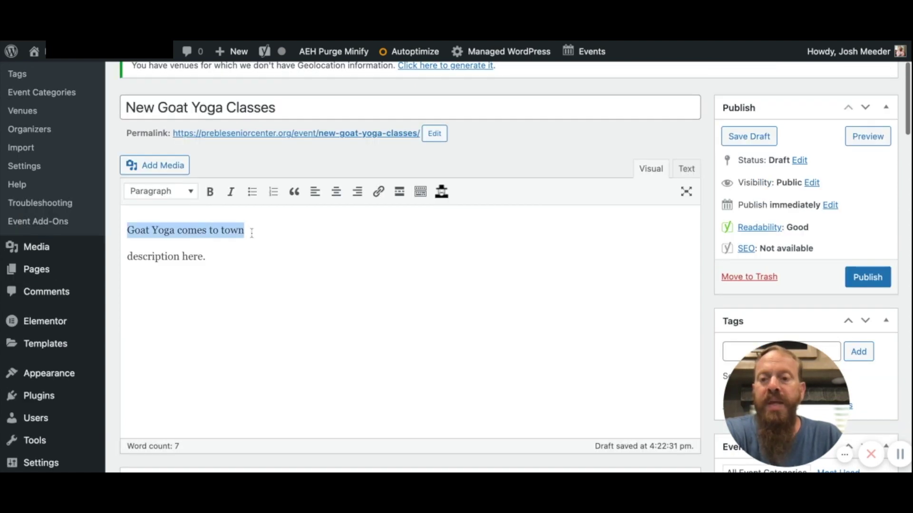
click(193, 197)
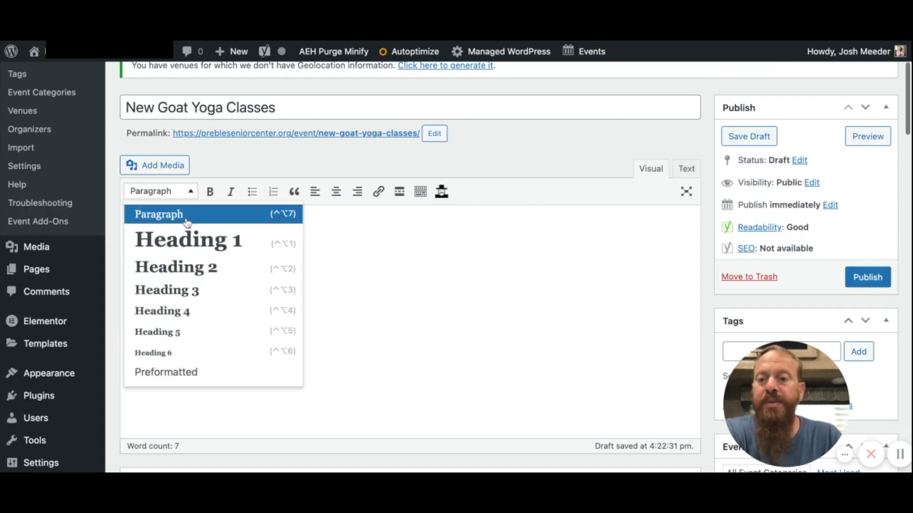
click(188, 236)
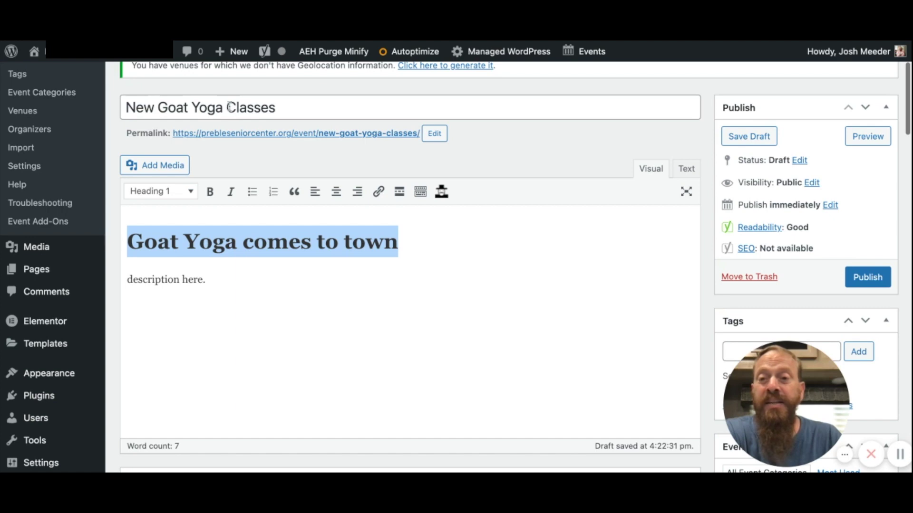
Schedule the event for 2021-08-29 from 5:00pm to 6:00pm
scroll(185, 270, down, 4)
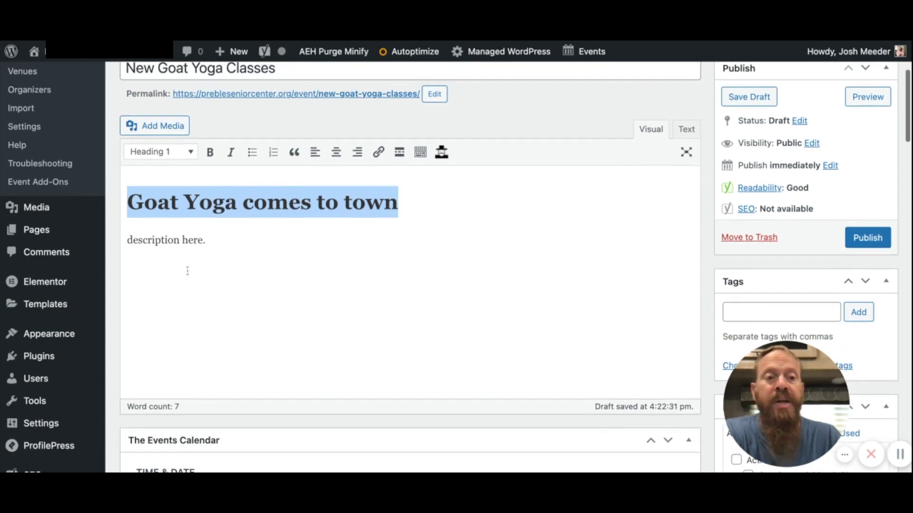
scroll(458, 284, down, 4)
click(280, 215)
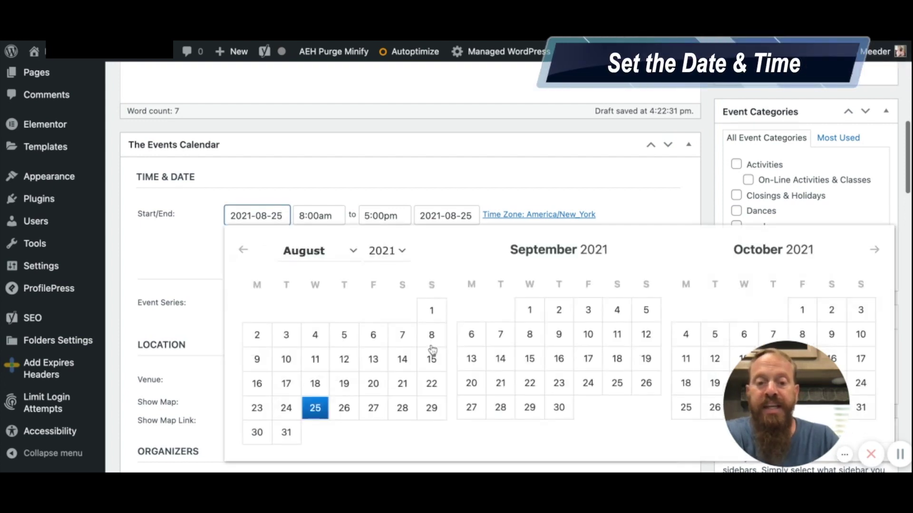
click(432, 409)
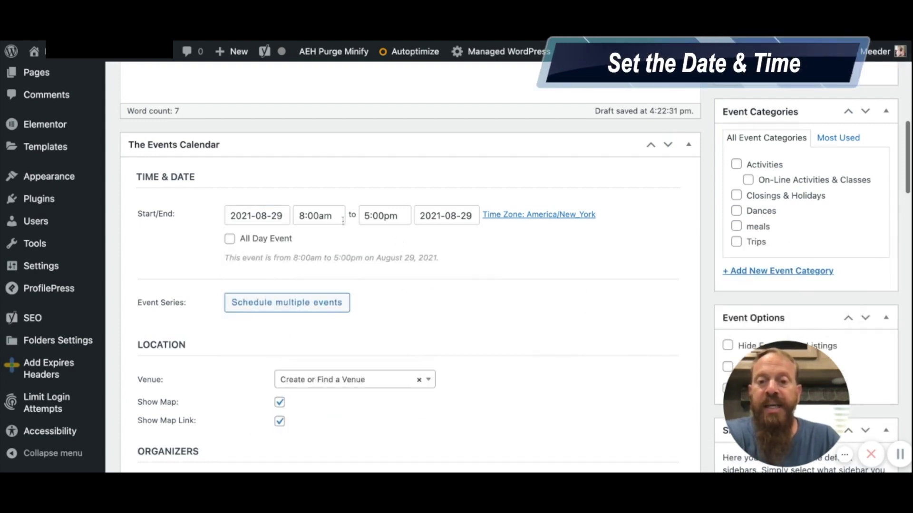
click(319, 215)
scroll(321, 300, down, 5)
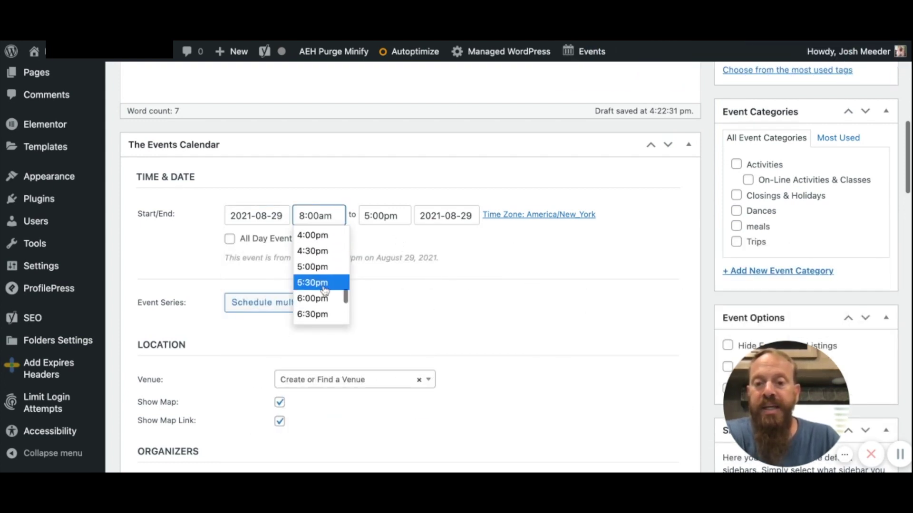
click(327, 267)
click(399, 213)
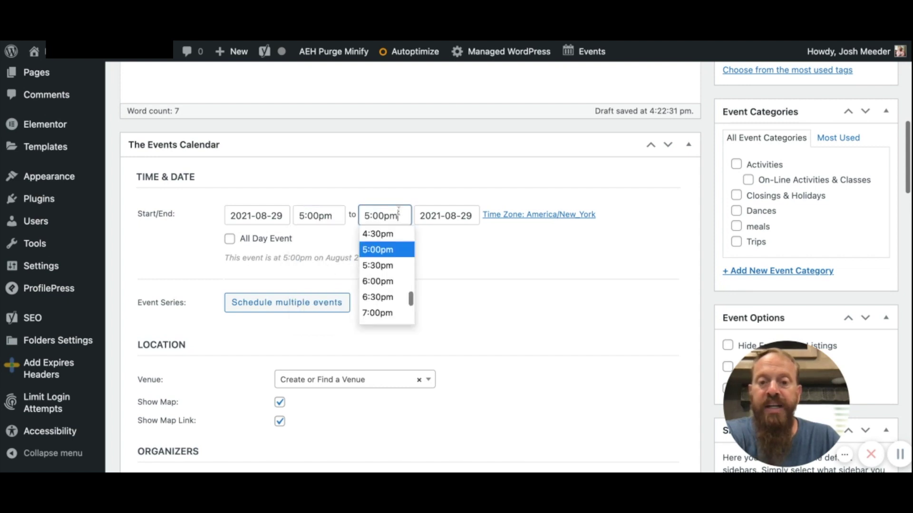
click(396, 284)
Make the event a weekly series that ends after 4 events
scroll(332, 338, down, 5)
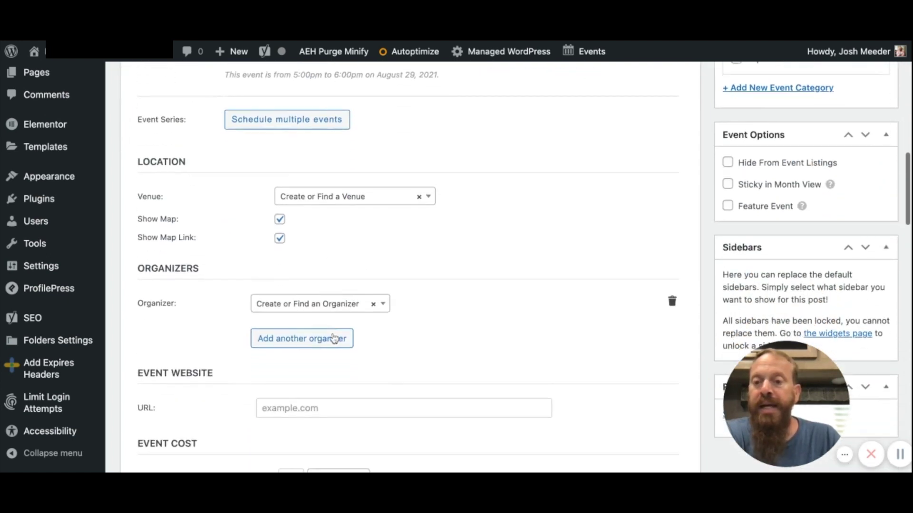
scroll(332, 337, up, 2)
scroll(331, 336, up, 2)
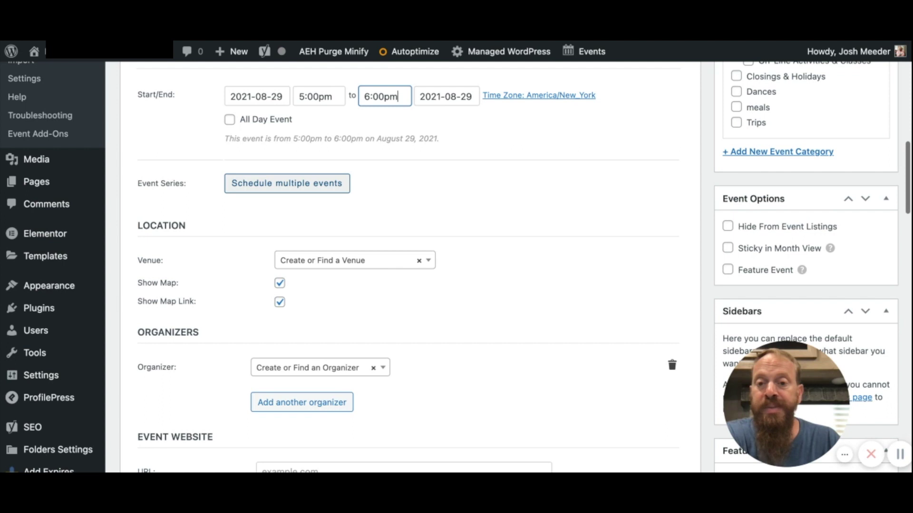
click(263, 185)
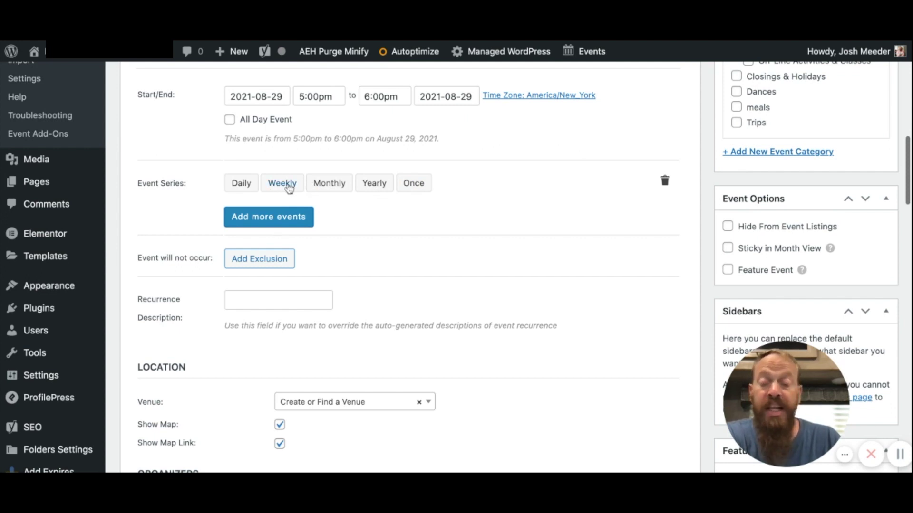
click(288, 188)
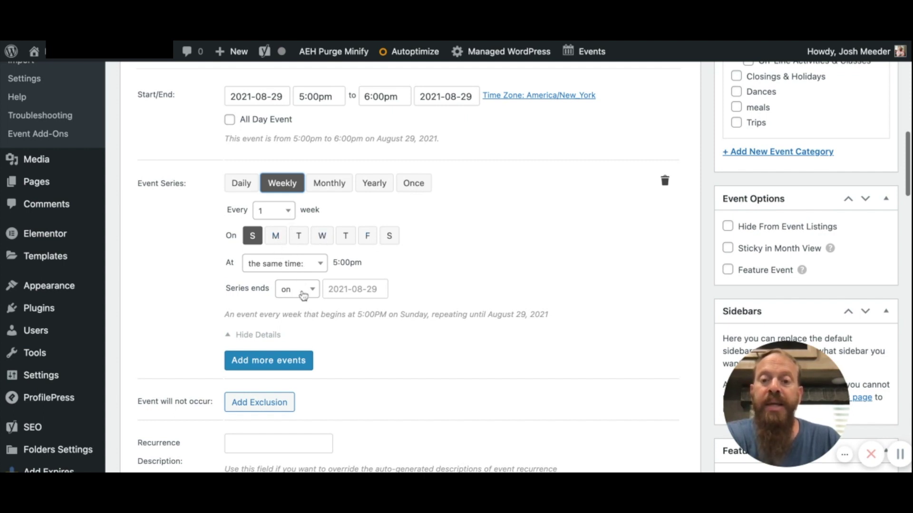
click(303, 295)
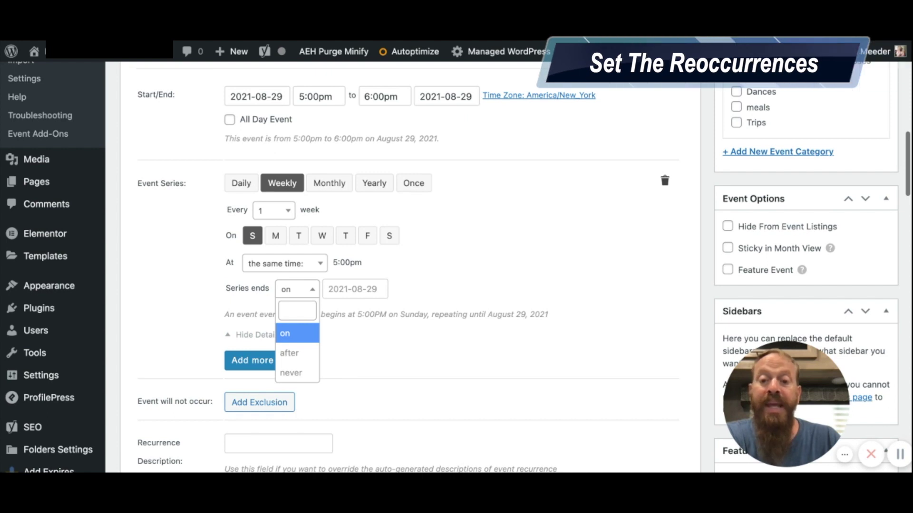
click(305, 364)
double_click(341, 288)
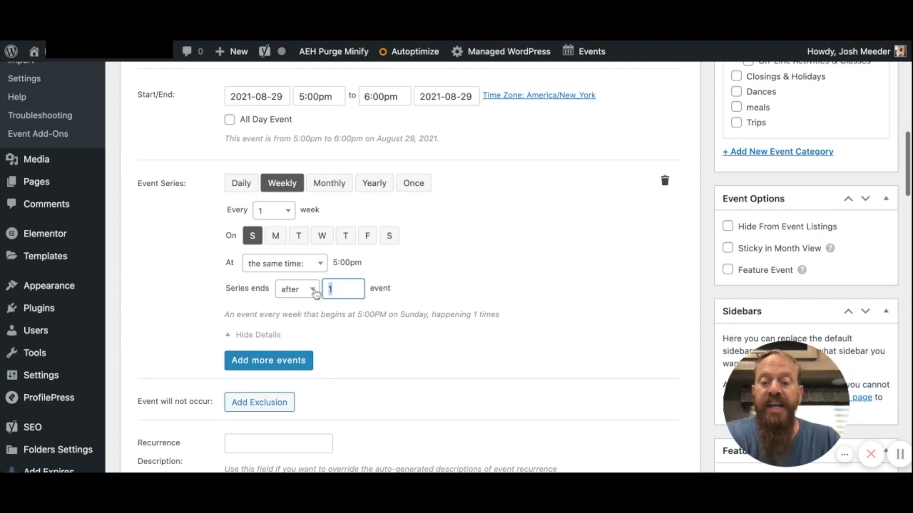
text(4)
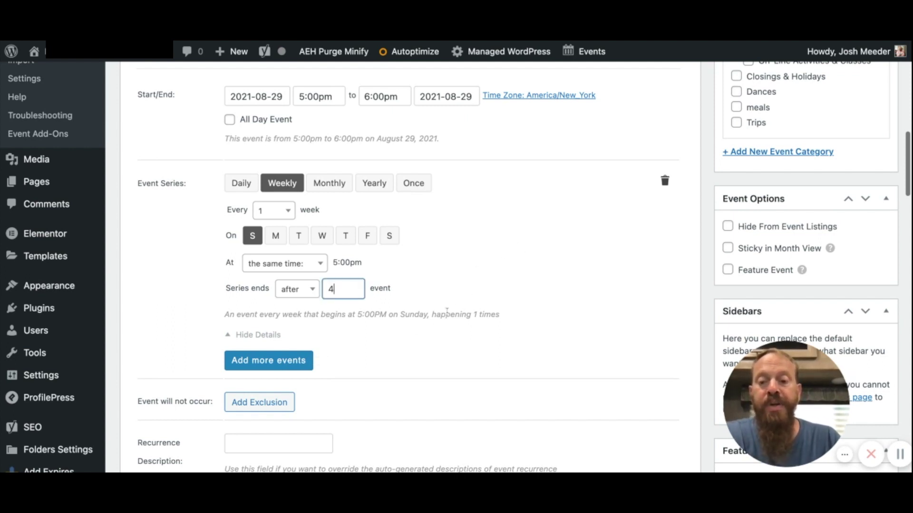
Set the venue to Preble Senior Center and disable Show Map for the event
scroll(448, 316, down, 2)
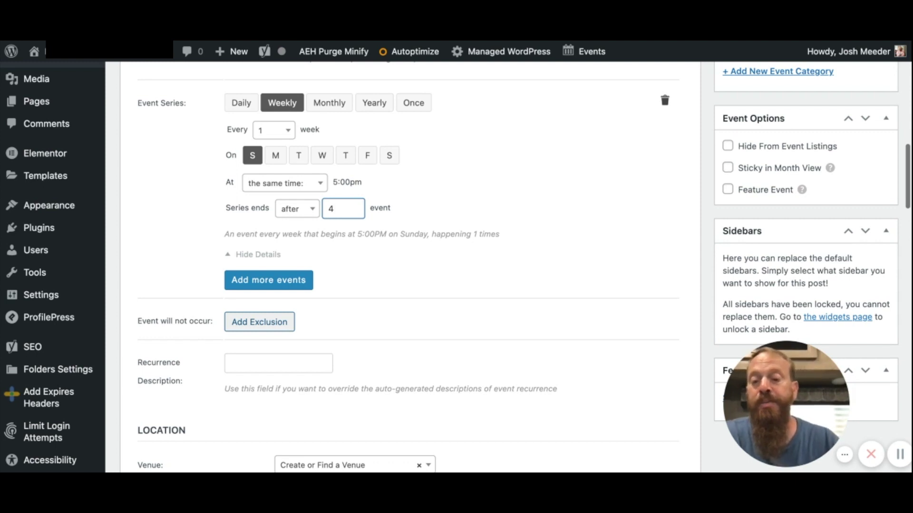
scroll(321, 259, down, 5)
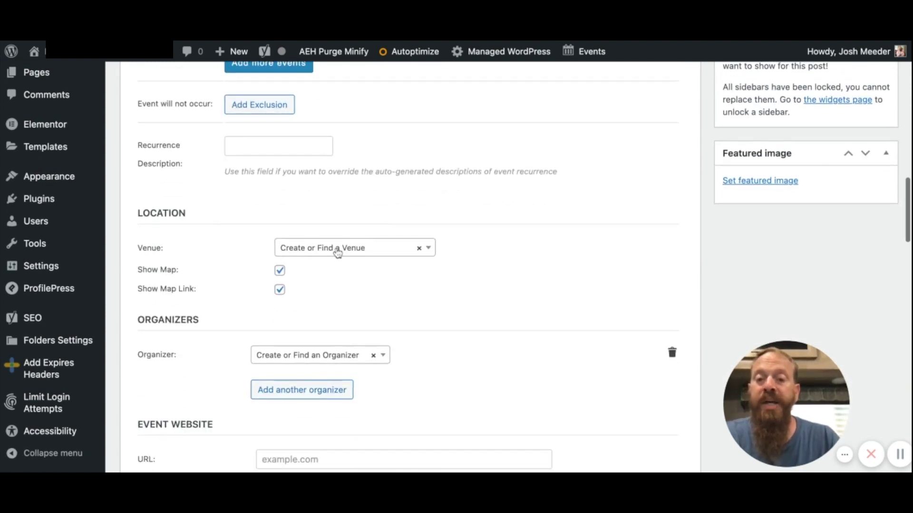
click(337, 252)
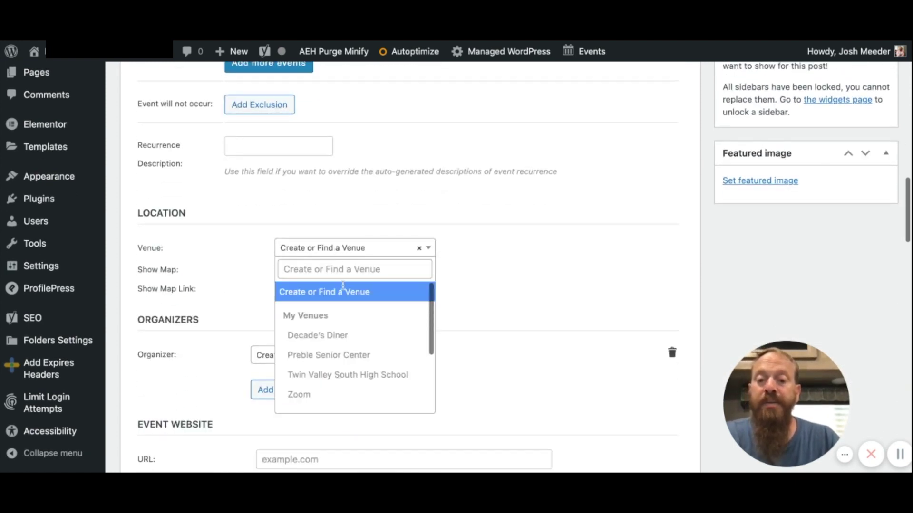
click(355, 359)
click(279, 290)
click(280, 271)
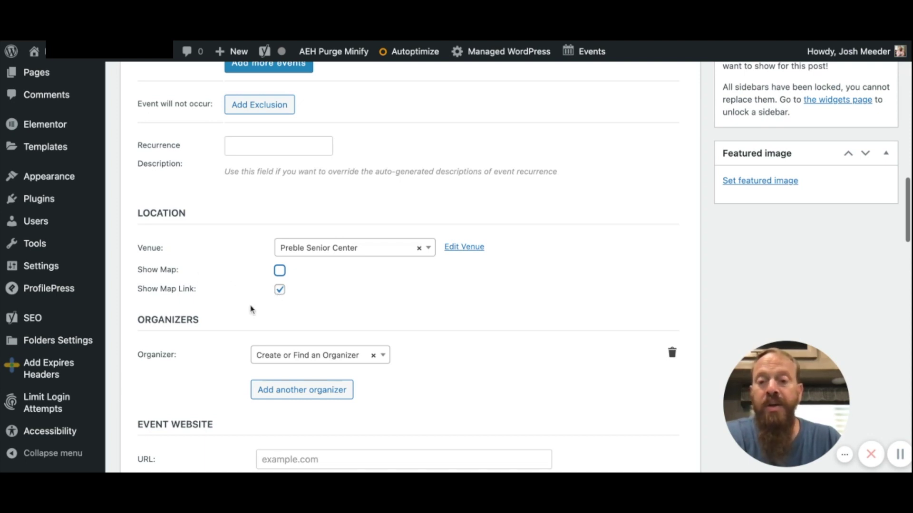
Assign the existing organizer listed under My Organizers to the event
scroll(251, 309, down, 1)
scroll(251, 310, down, 3)
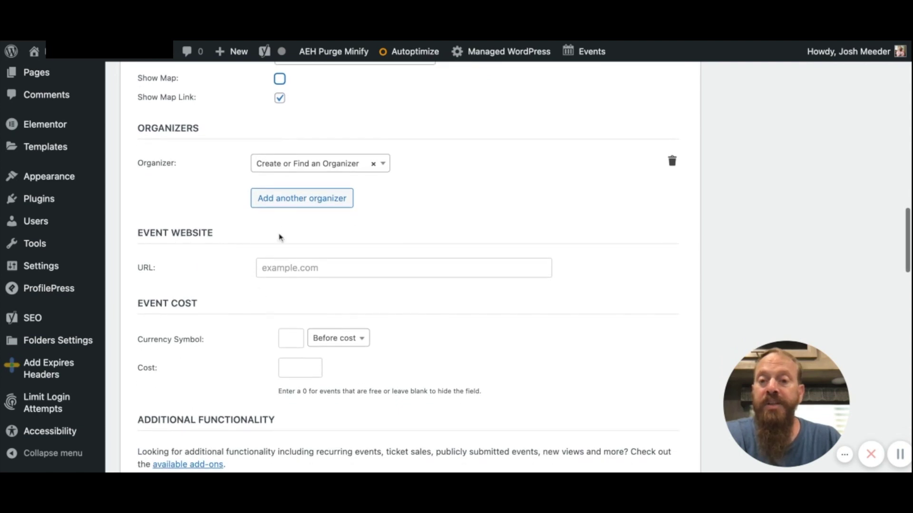
click(310, 168)
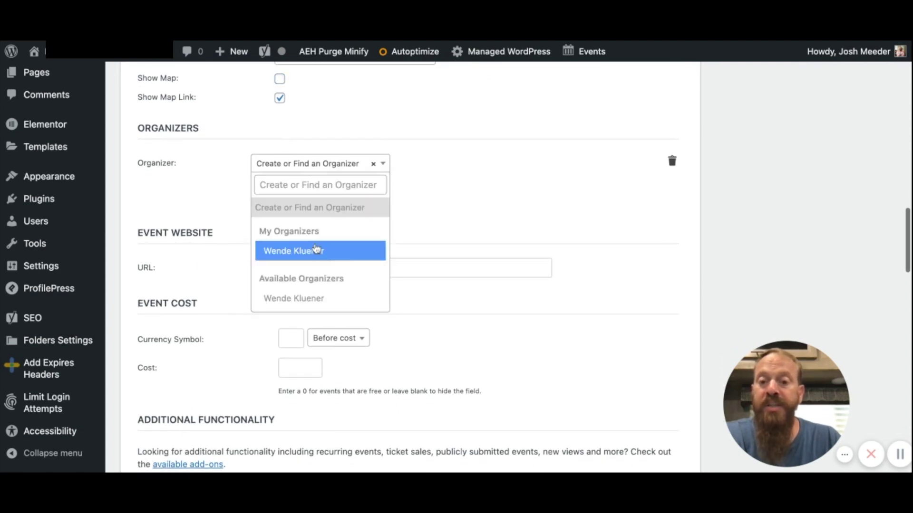
click(325, 257)
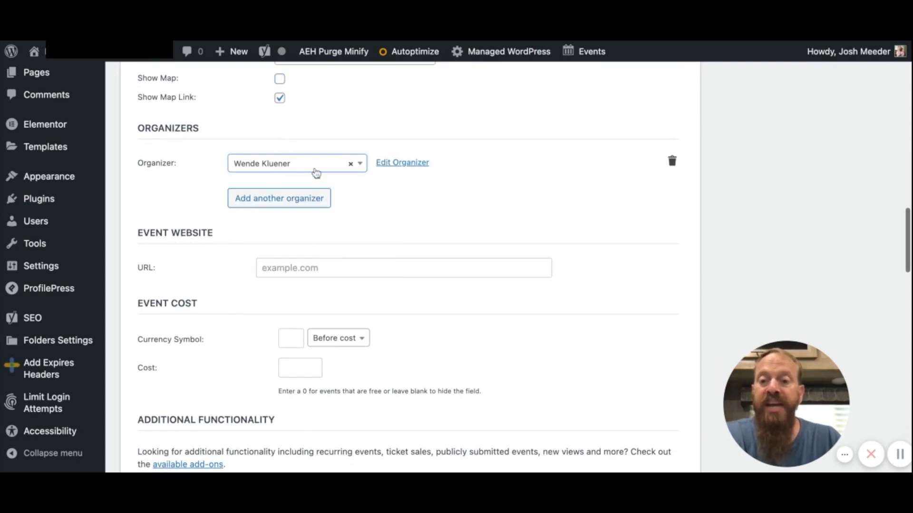
scroll(300, 264, down, 2)
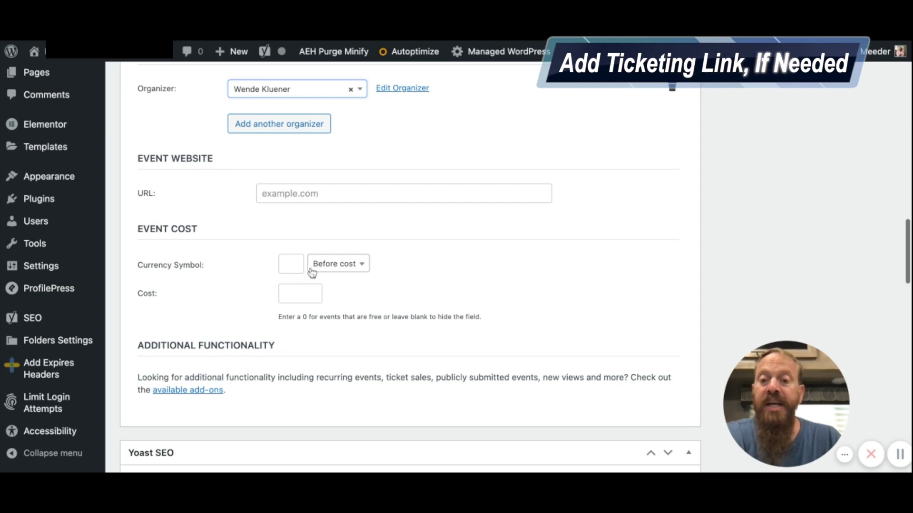
Enter 10 as the currency symbol in the event's cost settings
click(290, 262)
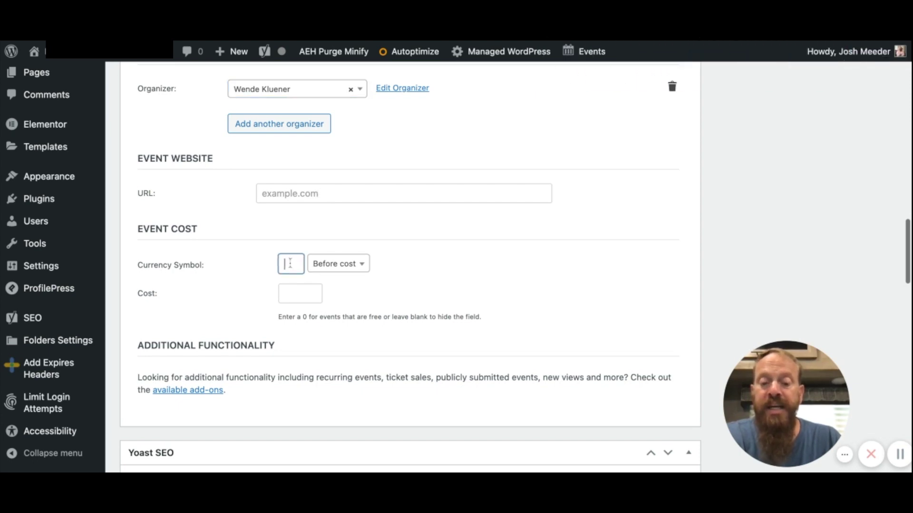
text(10)
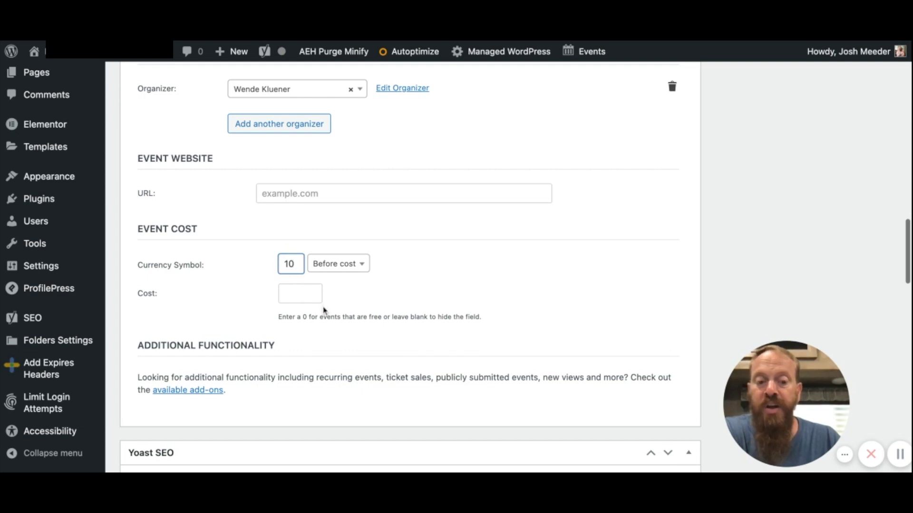
Add the tags Yoga, Restortive and goat yoga to the event and assign it to the Activities category
scroll(324, 310, up, 20)
scroll(324, 302, down, 10)
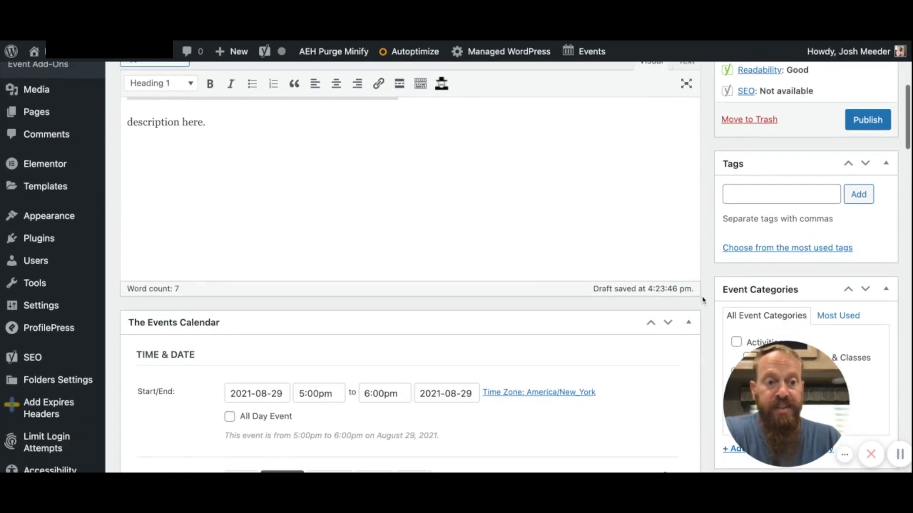
click(749, 198)
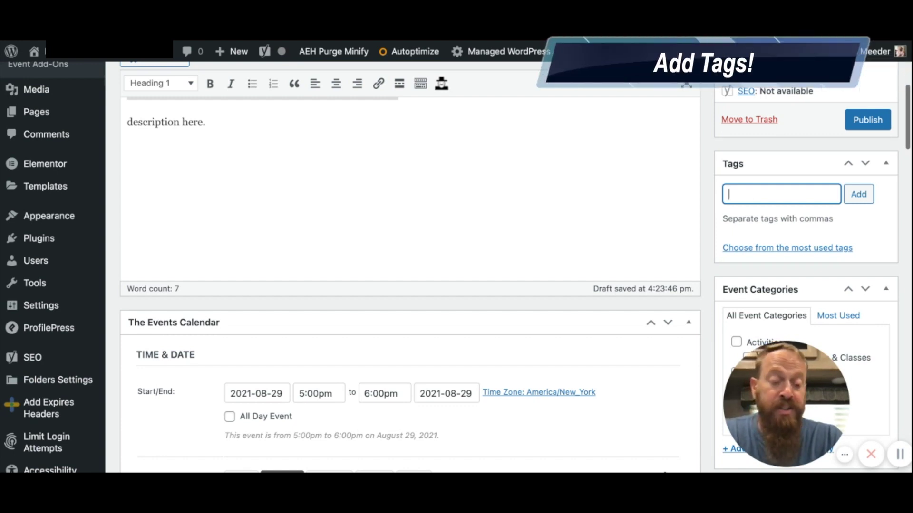
text(yoas)
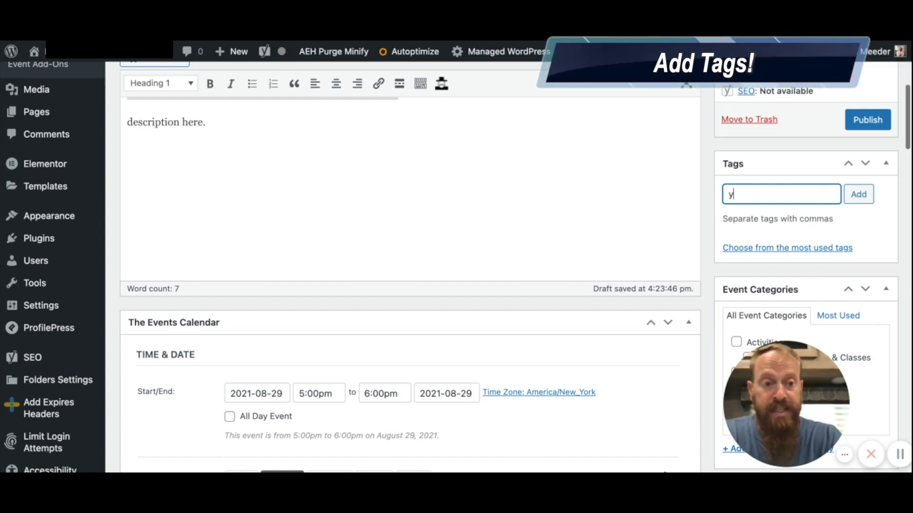
key(BackSpace)
key(BackSpace)
key(BackSpace)
key(BackSpace)
text(Yoga, Rest)
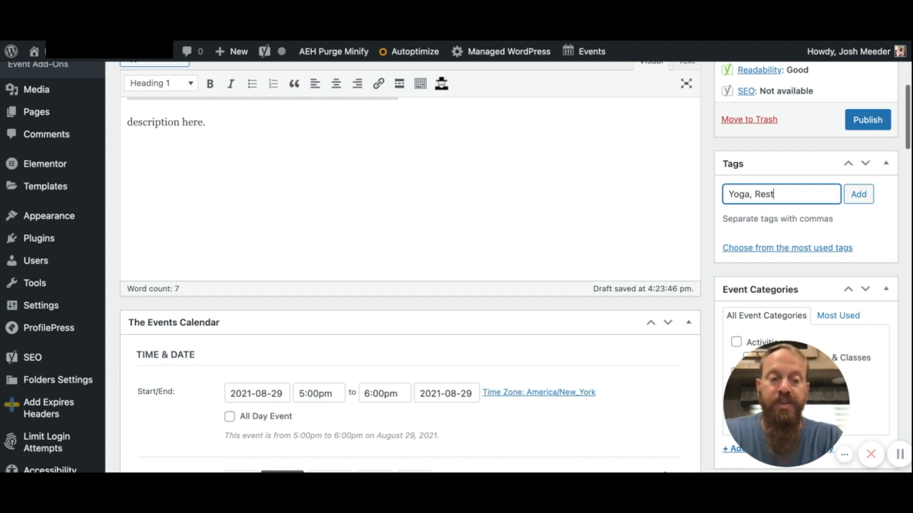
text(ortive, )
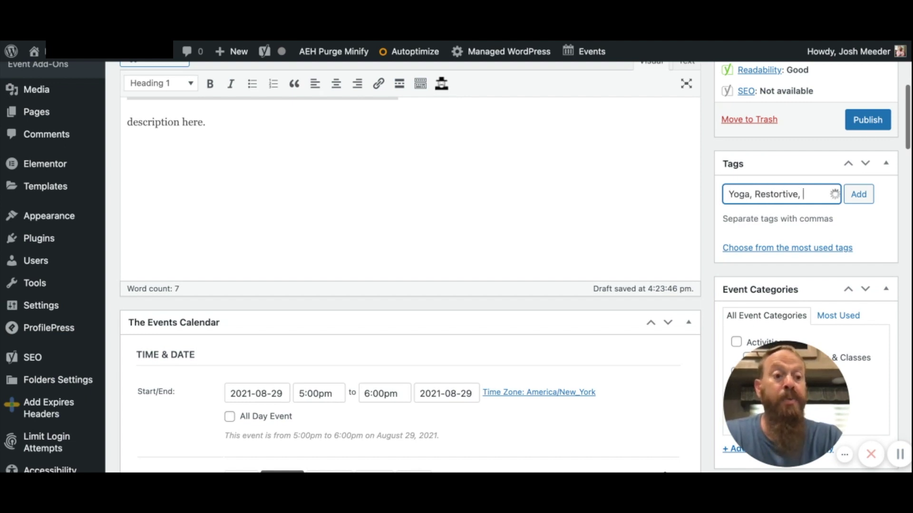
text(goat yoga)
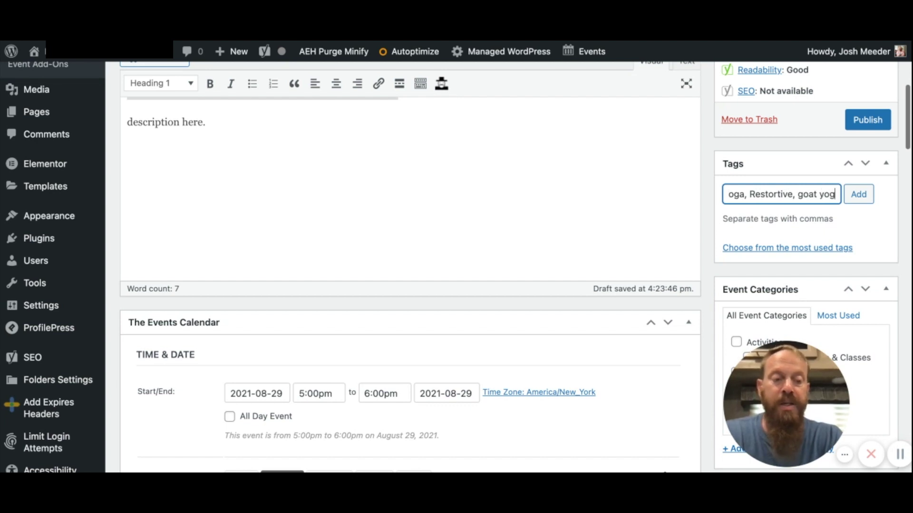
key(Return)
scroll(732, 309, down, 5)
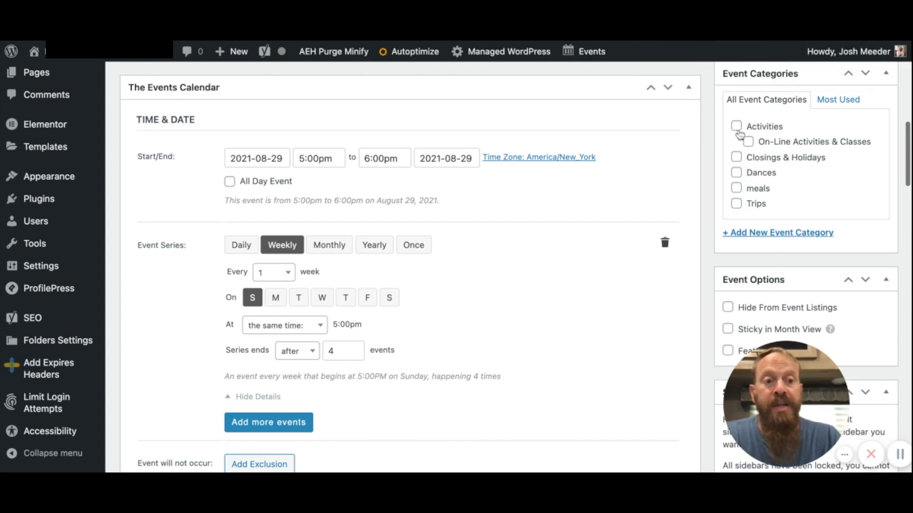
click(737, 127)
Try to set the mindful chat flyer from the Media Library as the event's featured image
scroll(744, 192, down, 8)
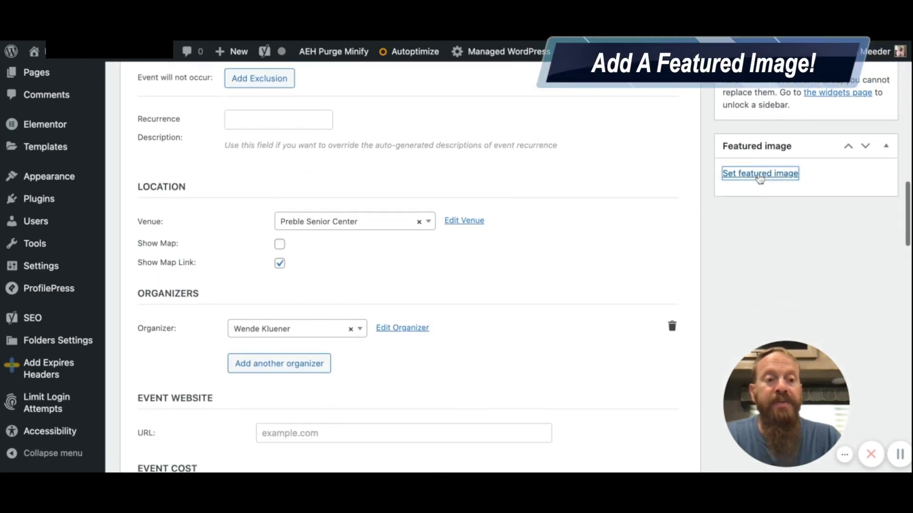
click(759, 174)
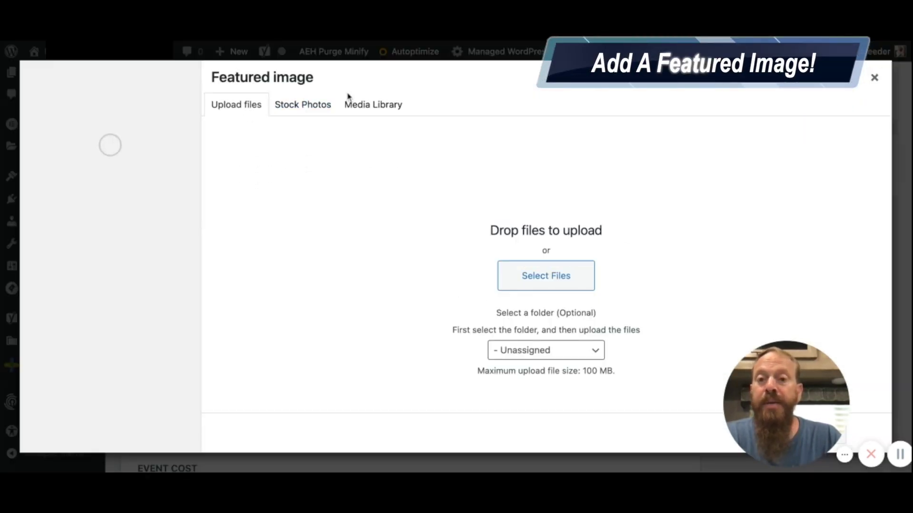
click(363, 104)
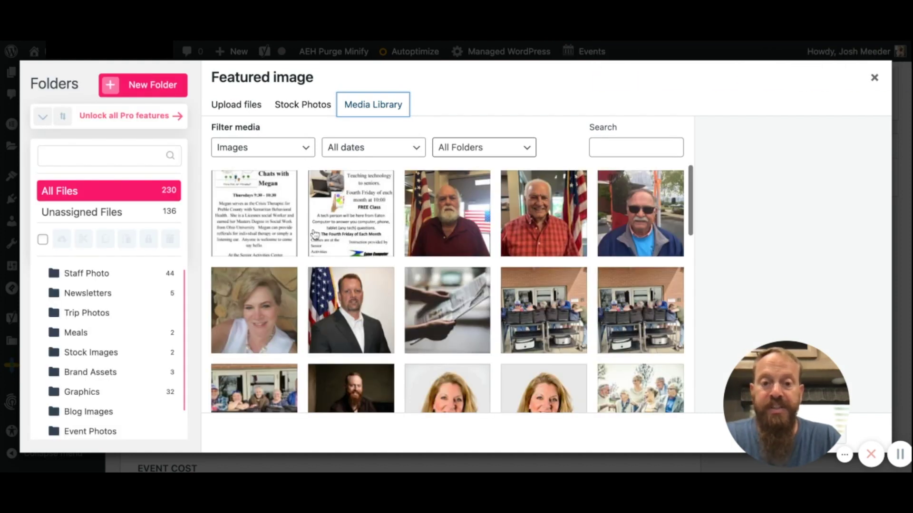
click(281, 231)
scroll(741, 304, down, 5)
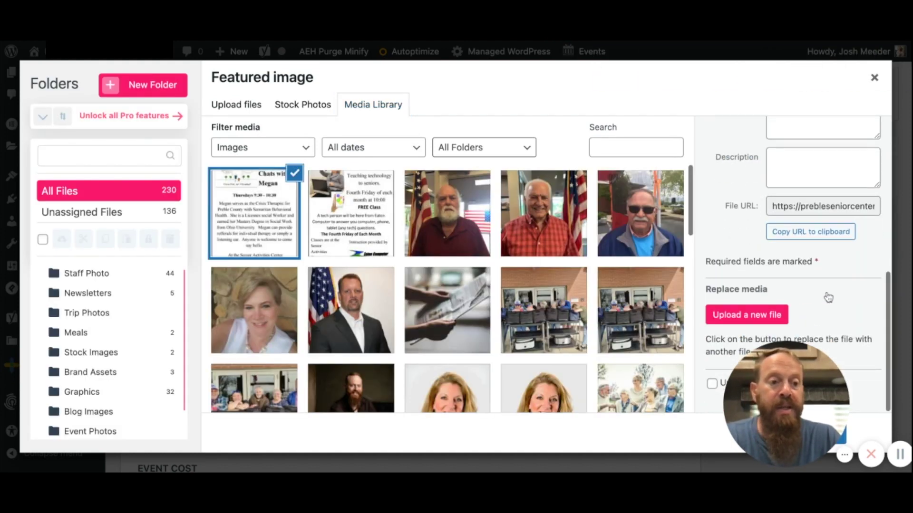
scroll(794, 287, up, 5)
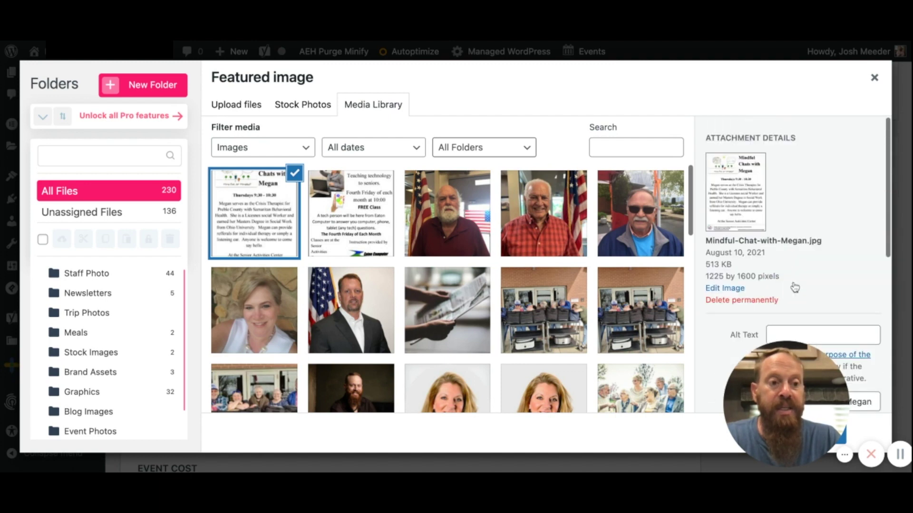
scroll(858, 299, down, 5)
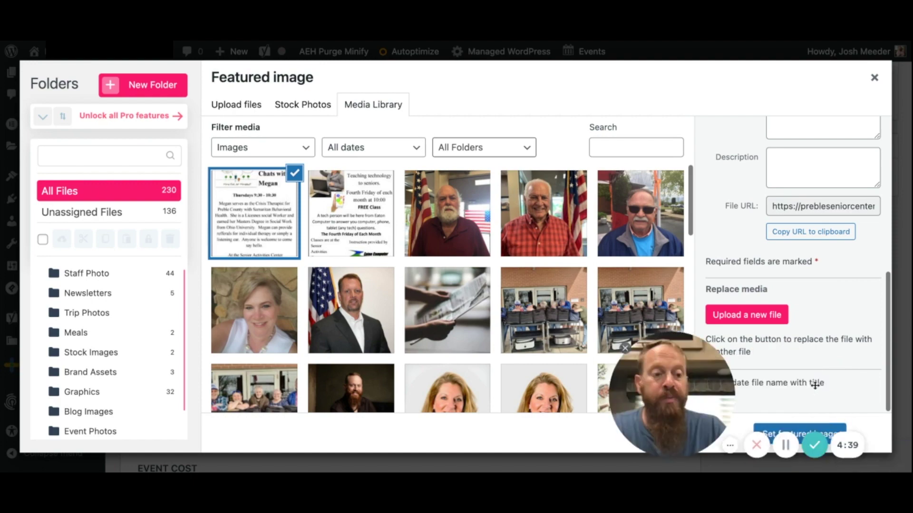
click(832, 436)
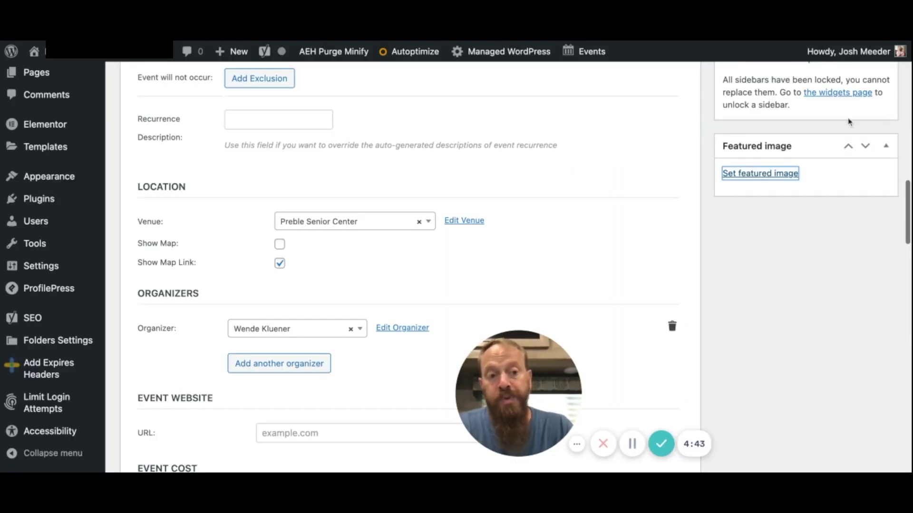
Publish the New Goat Yoga Classes event
scroll(768, 191, up, 7)
scroll(764, 197, up, 6)
scroll(763, 190, down, 2)
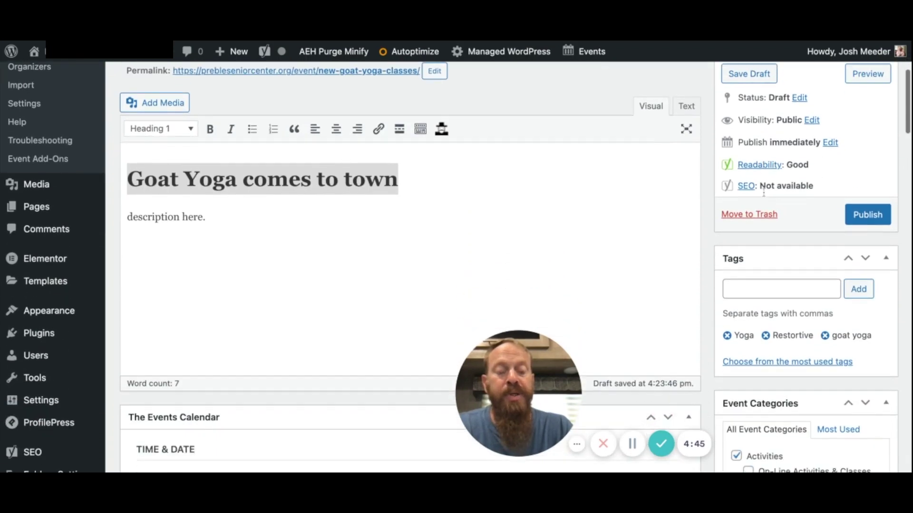
click(868, 215)
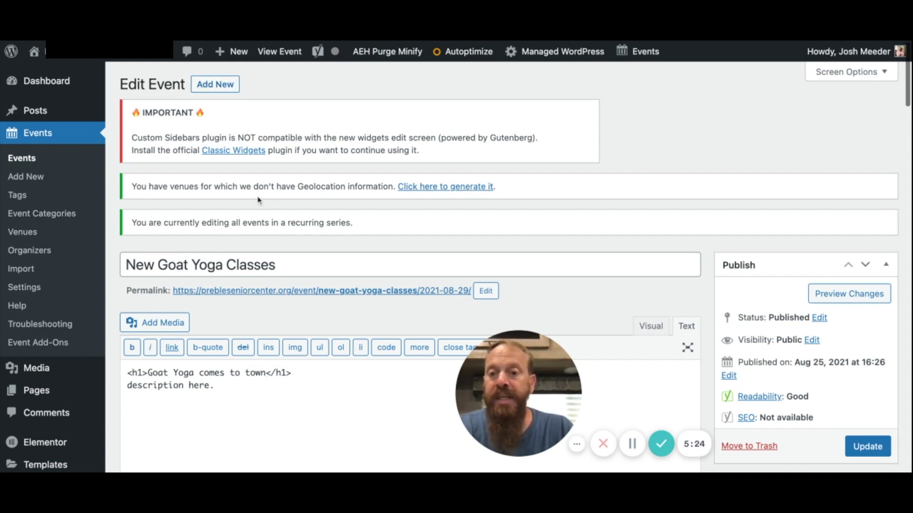
Check the New Goat Yoga Classes entry for the 29th on the website's public calendar
mouse_move(473, 55)
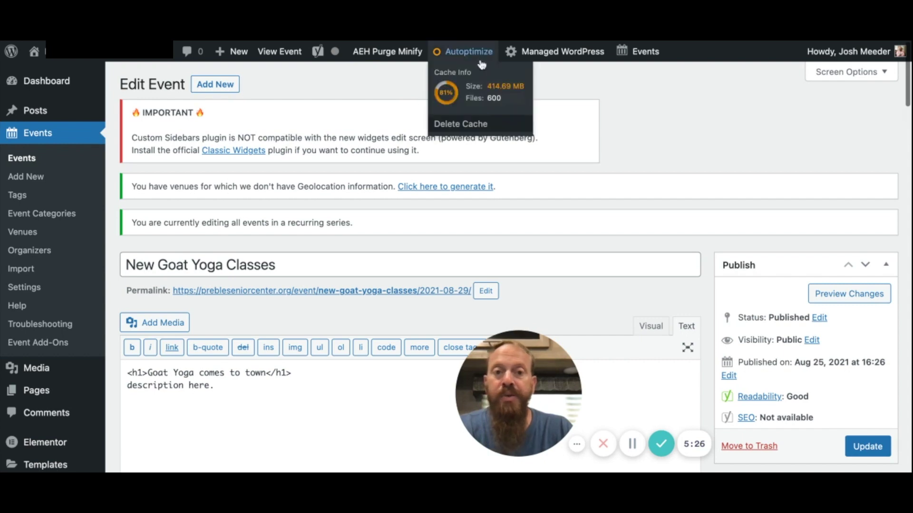
mouse_move(95, 61)
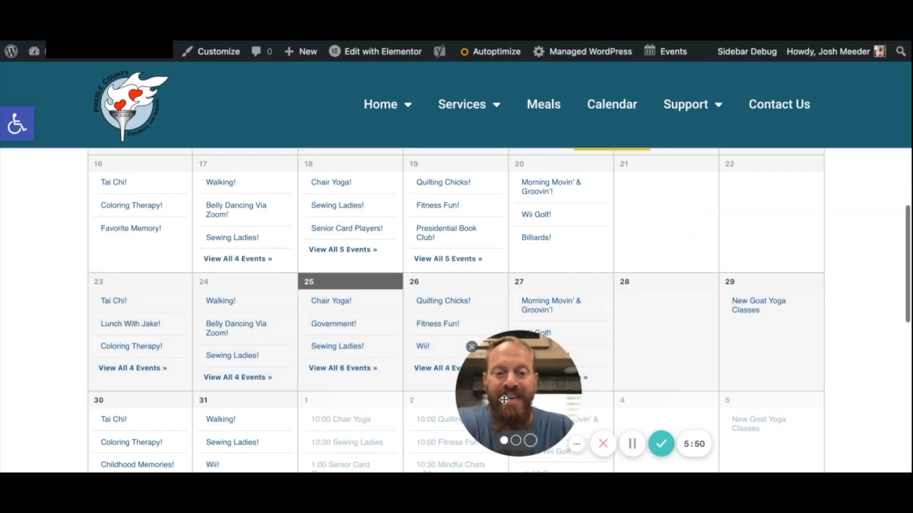
mouse_move(755, 310)
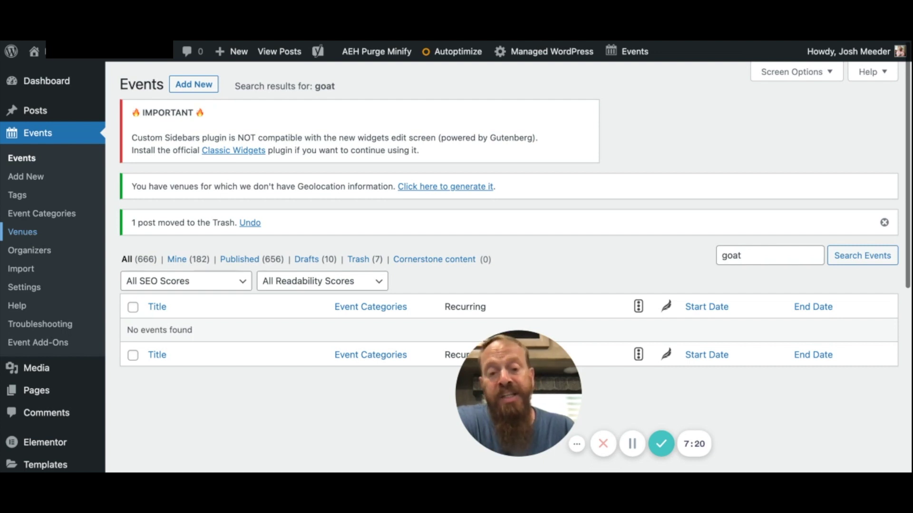
Open the Preble Senior Center venue for editing and review its address, contact, map and featured image settings
click(23, 232)
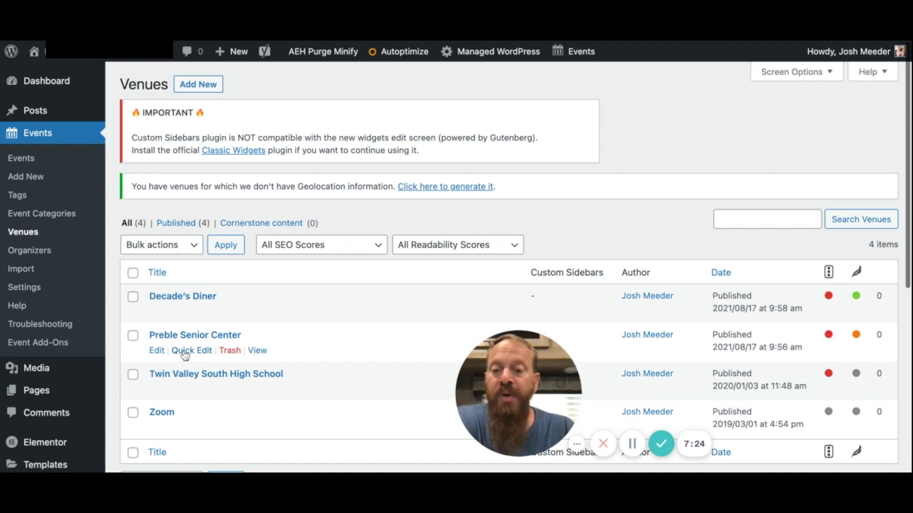
click(157, 351)
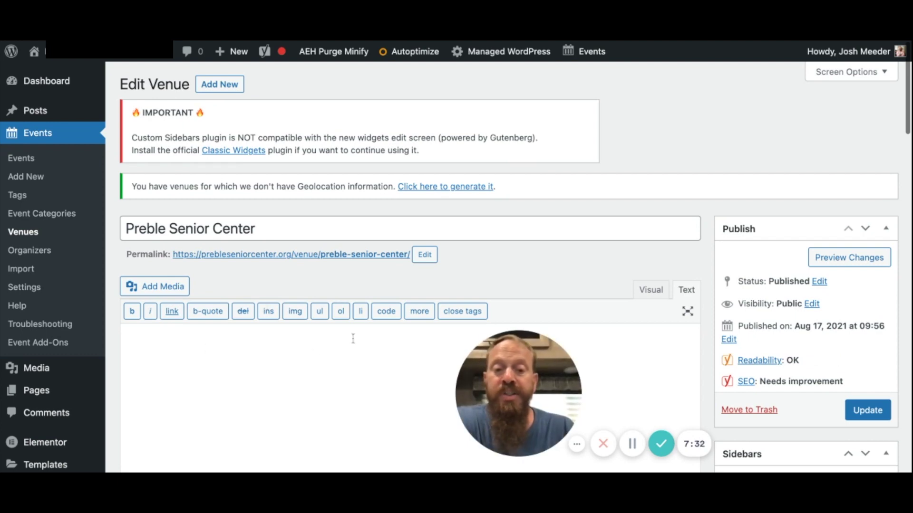
scroll(364, 266, down, 10)
scroll(363, 271, up, 2)
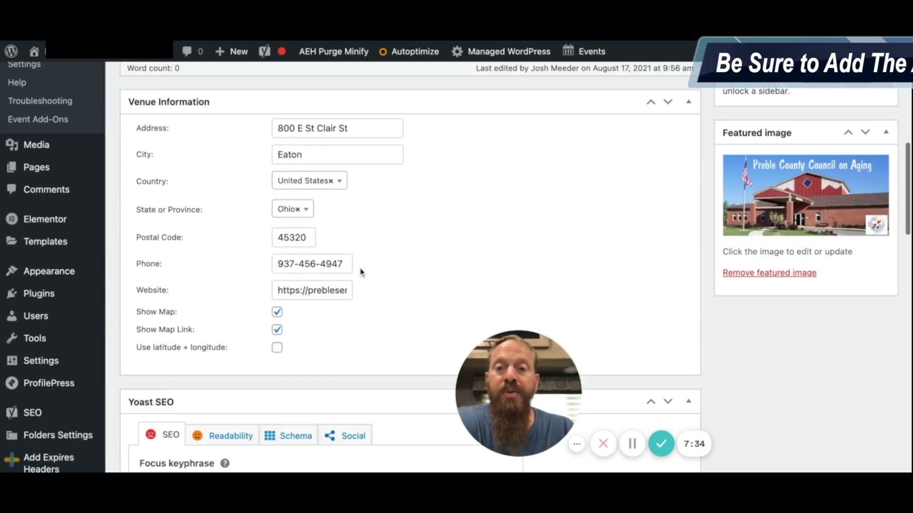
scroll(458, 255, up, 10)
scroll(766, 386, down, 5)
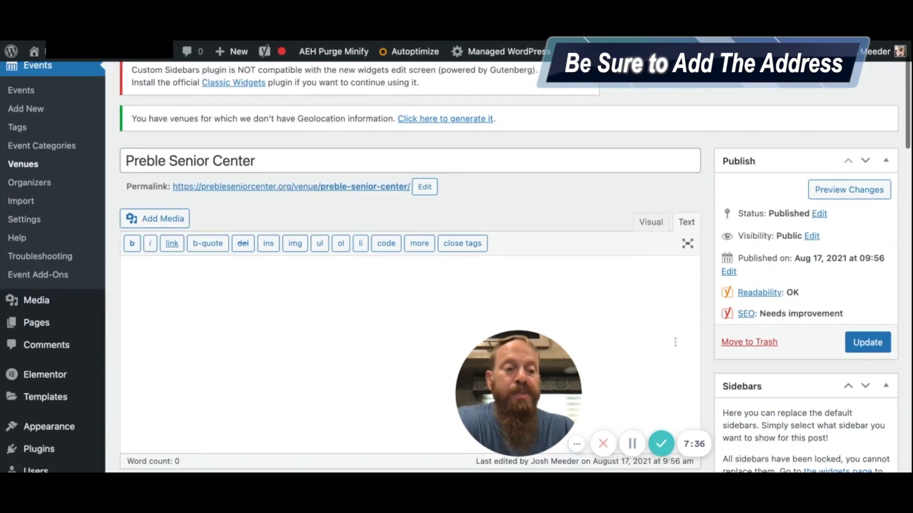
scroll(767, 385, down, 3)
scroll(785, 394, up, 8)
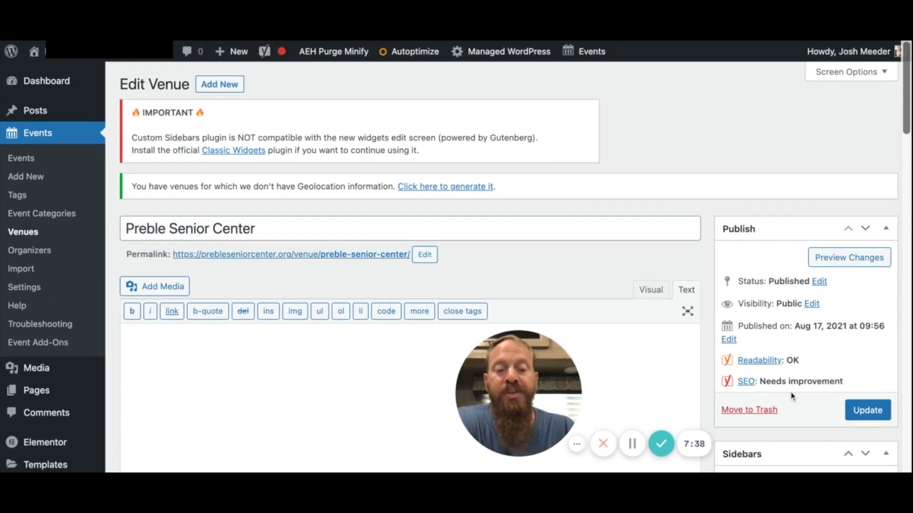